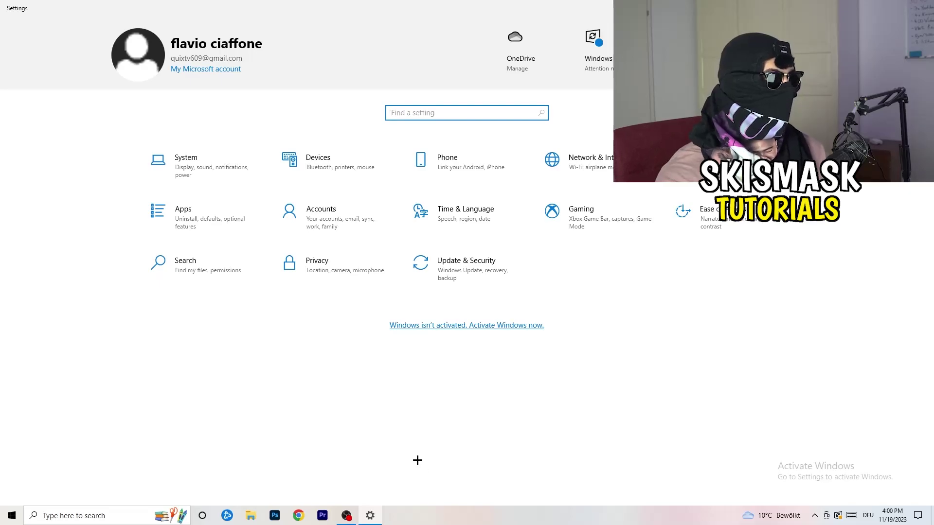
Review the Xbox Game Bar, Captures and Game Mode pages of the Gaming settings, including the maximum recording length options, and close Settings
left_click(600, 221)
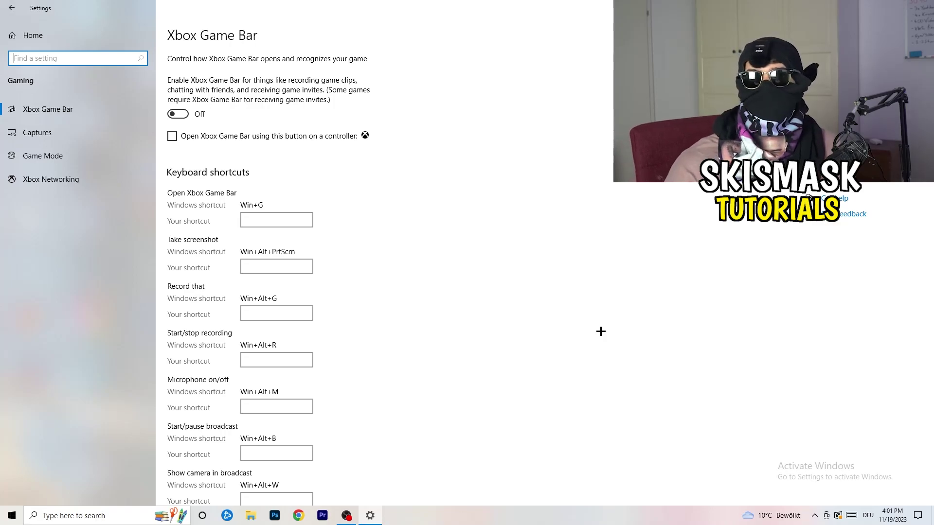
left_click(77, 135)
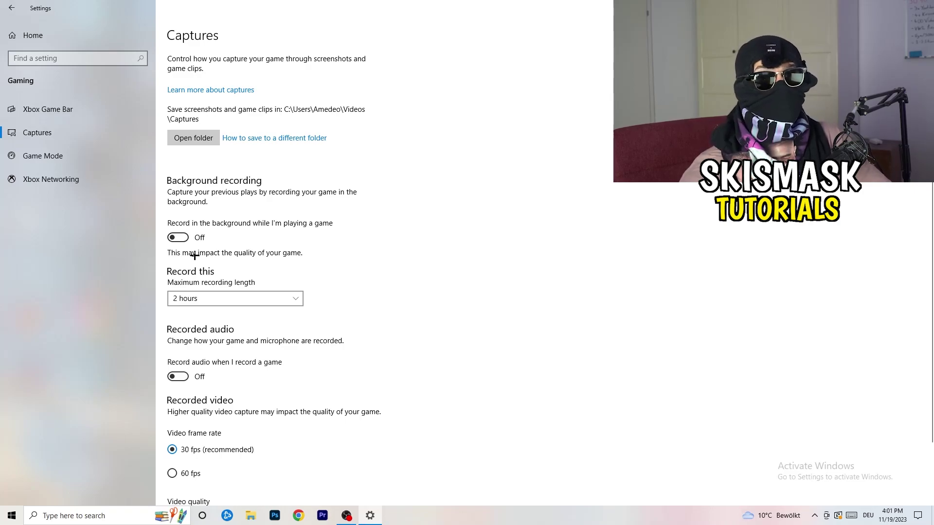
left_click(227, 299)
left_click(398, 263)
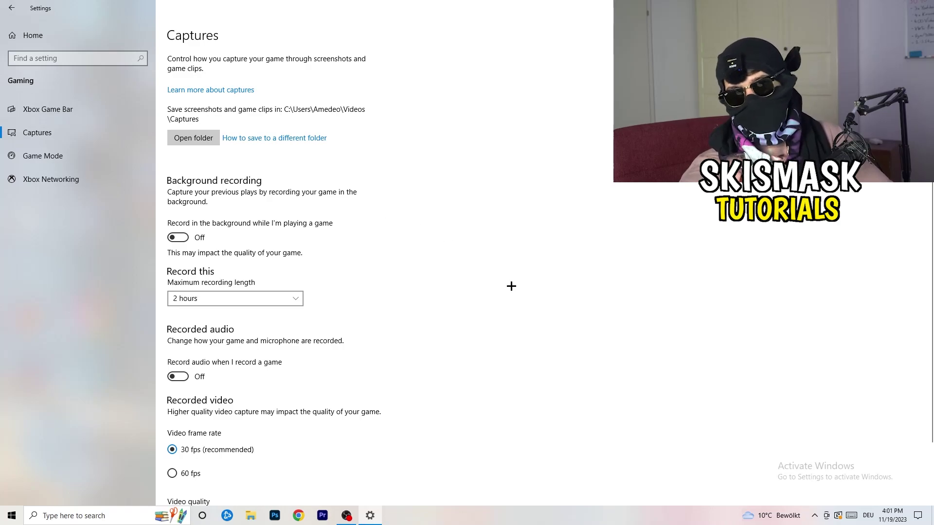
left_click(285, 298)
left_click(597, 243)
scroll(267, 423, "down", 2)
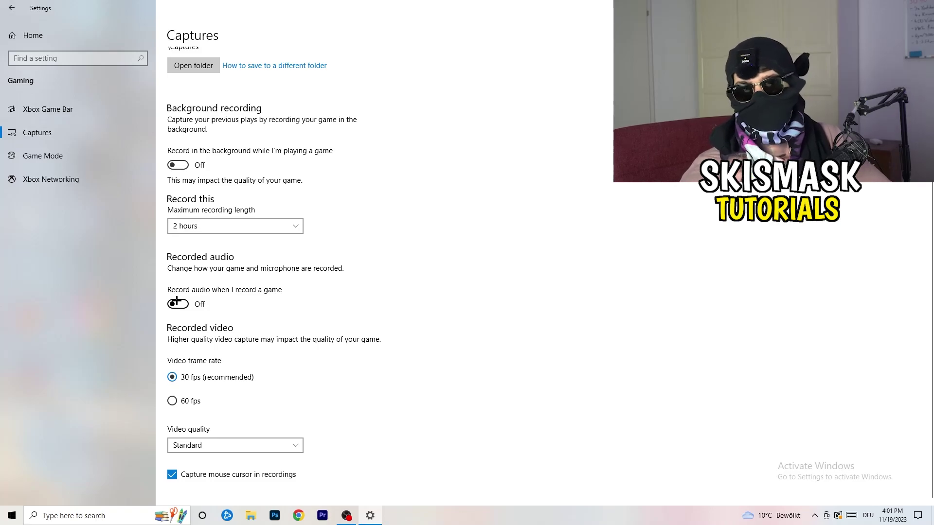
left_click(66, 154)
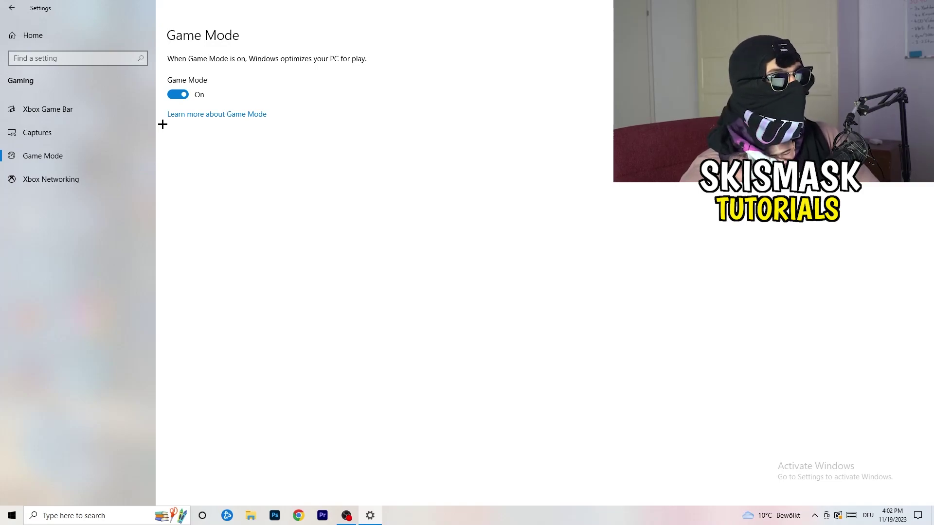
left_click(923, 7)
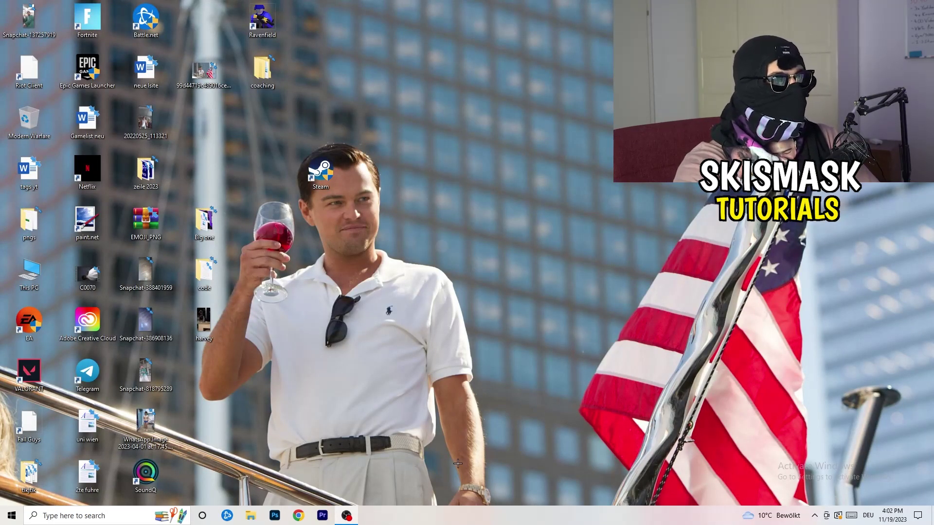
Open Task Manager and maximize its window
left_click_drag(452, 512, 327, 455)
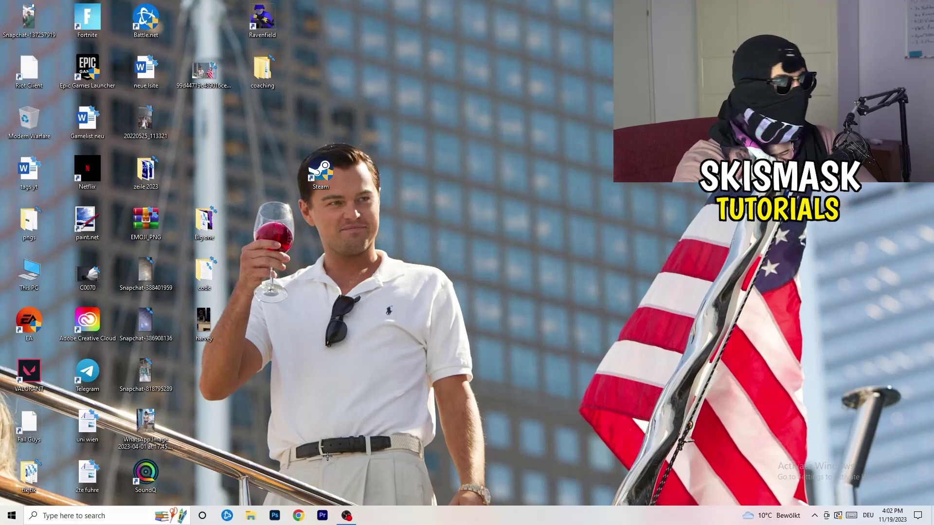
right_click(455, 521)
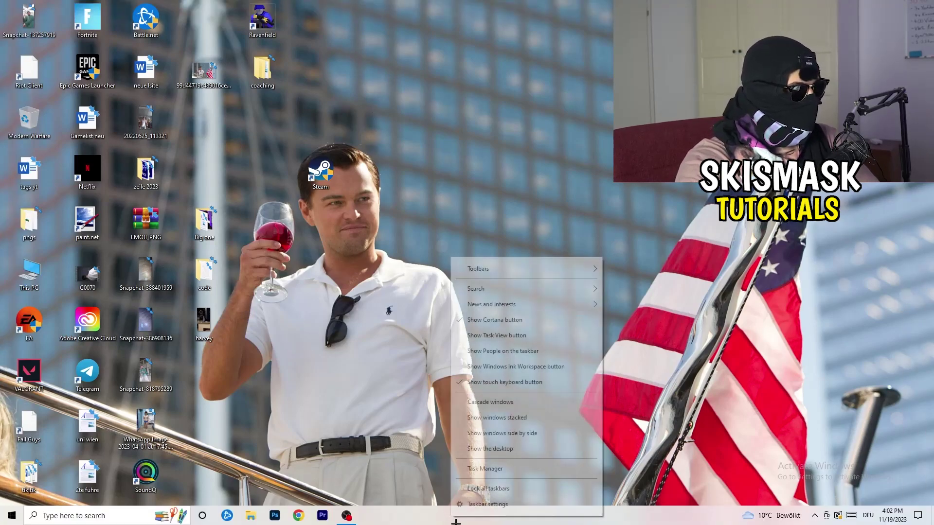
left_click(502, 470)
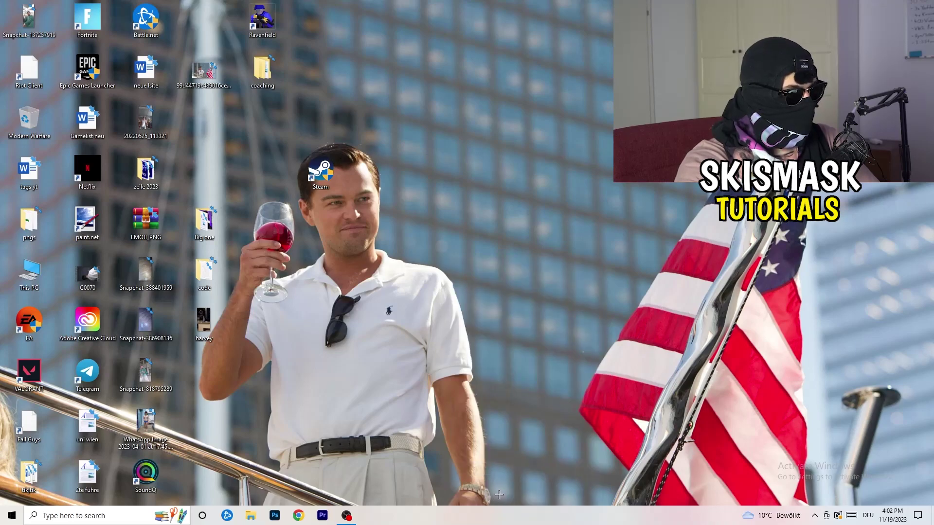
left_click(539, 24)
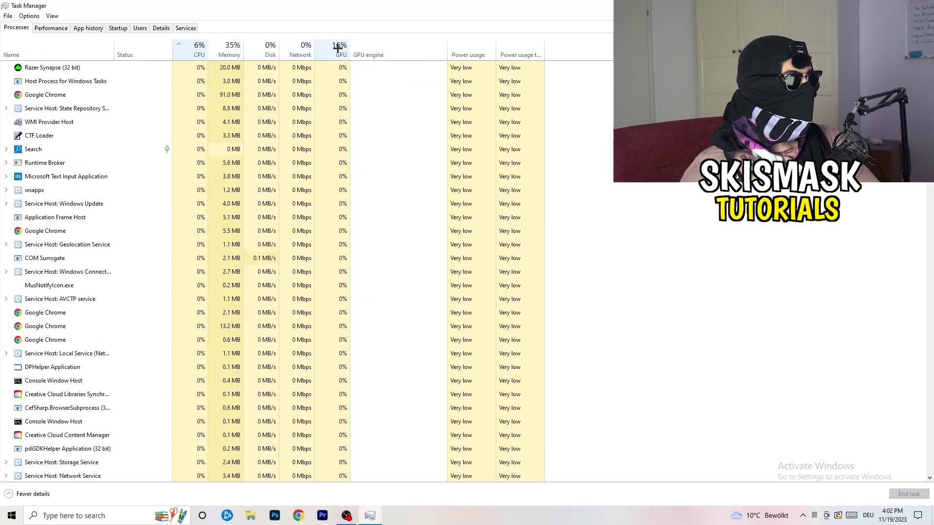
Sort the running processes by GPU usage, check the actions available for OBS Studio, and sort by CPU usage
left_click(339, 49)
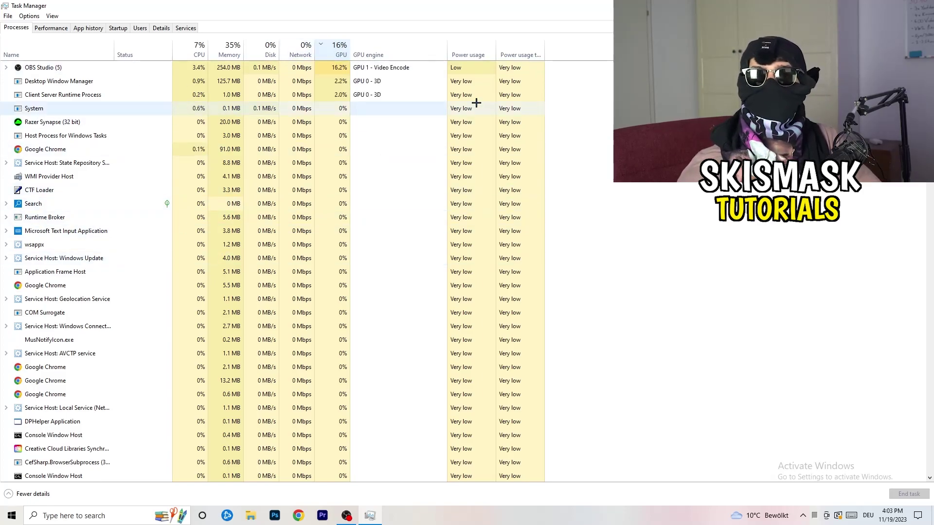
right_click(339, 71)
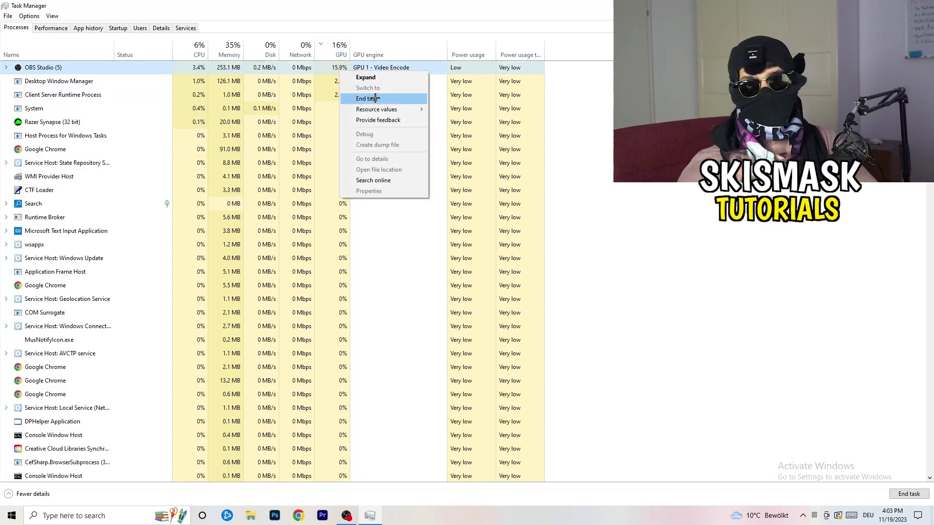
left_click(611, 119)
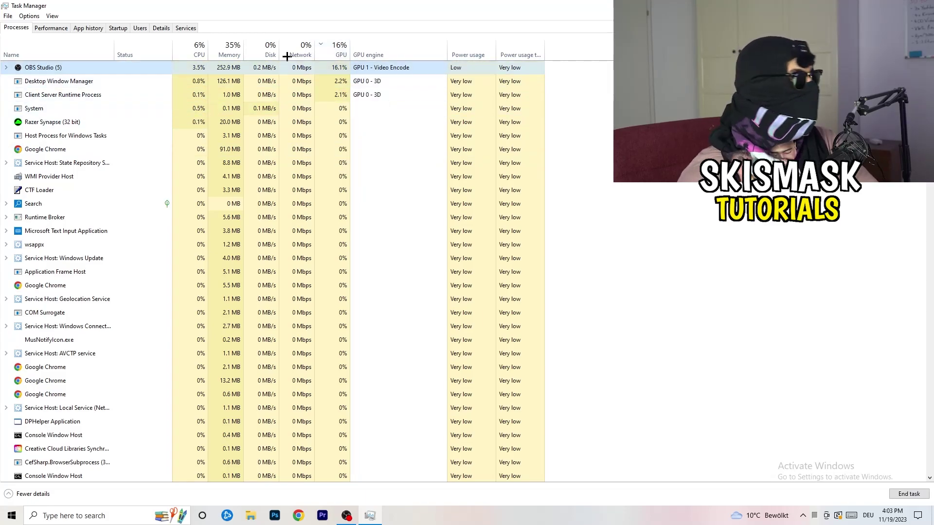
left_click(197, 51)
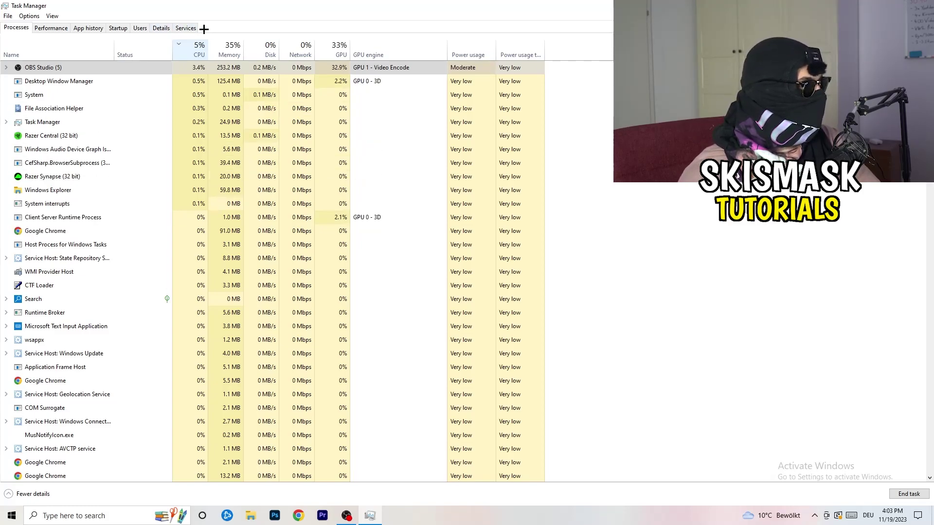
In the detailed process list, examine the priority options for a Creative Cloud UI Helper process
left_click(160, 27)
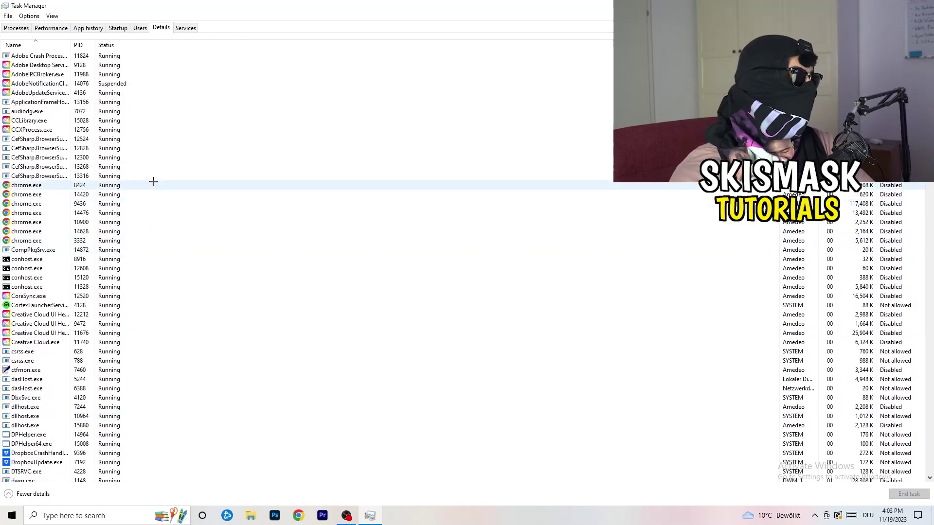
scroll(53, 257, "down", 3)
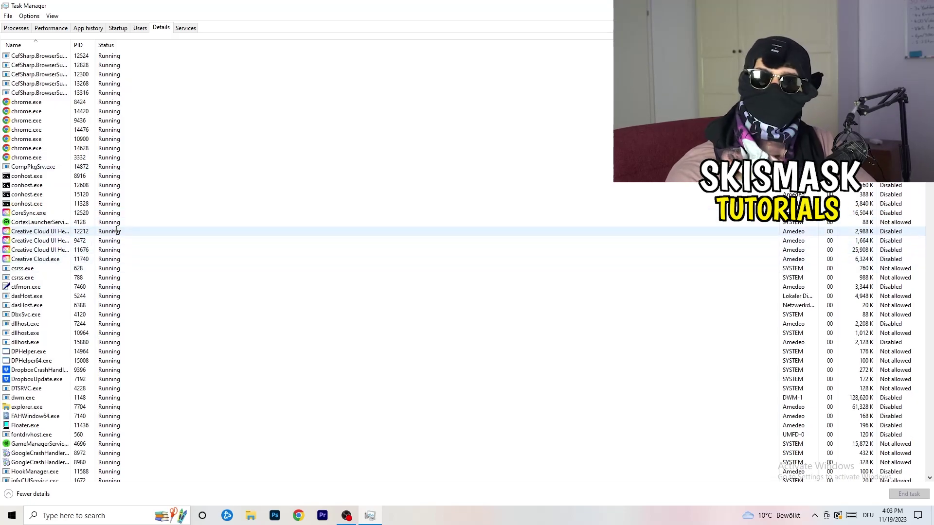
right_click(39, 250)
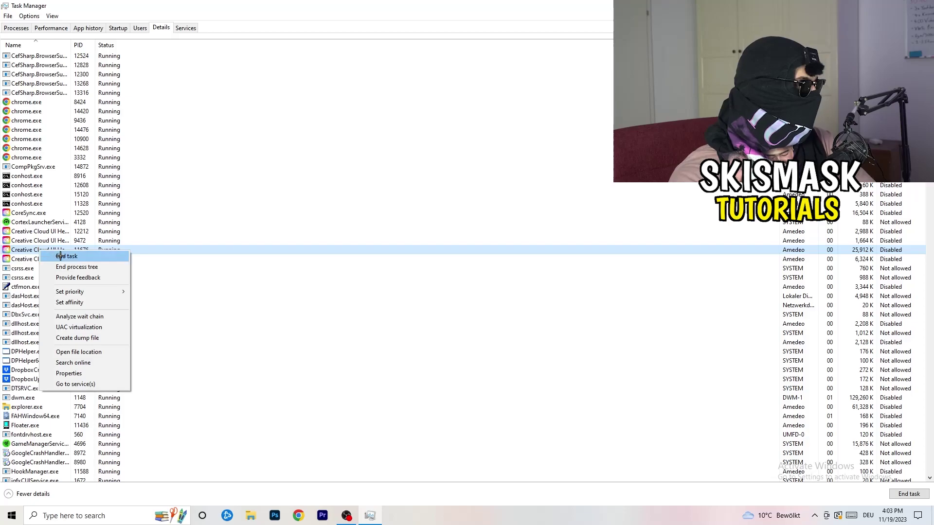
mouse_move(78, 292)
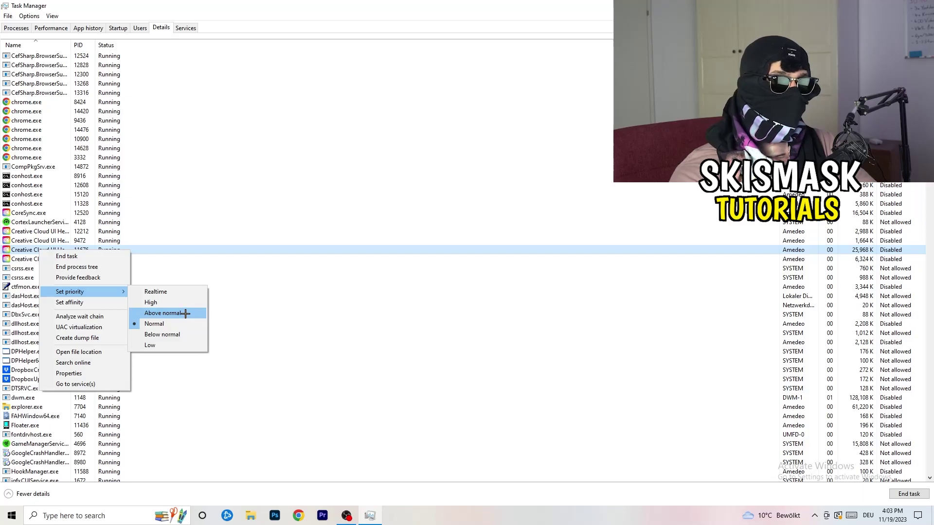
Review the startup programs and the actions available for DT_Startup, and close Task Manager
left_click(122, 30)
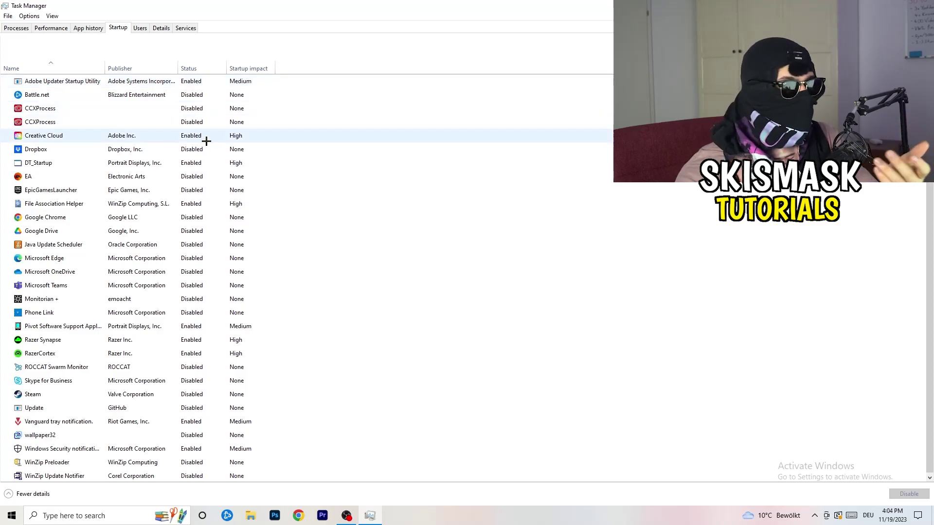
right_click(213, 159)
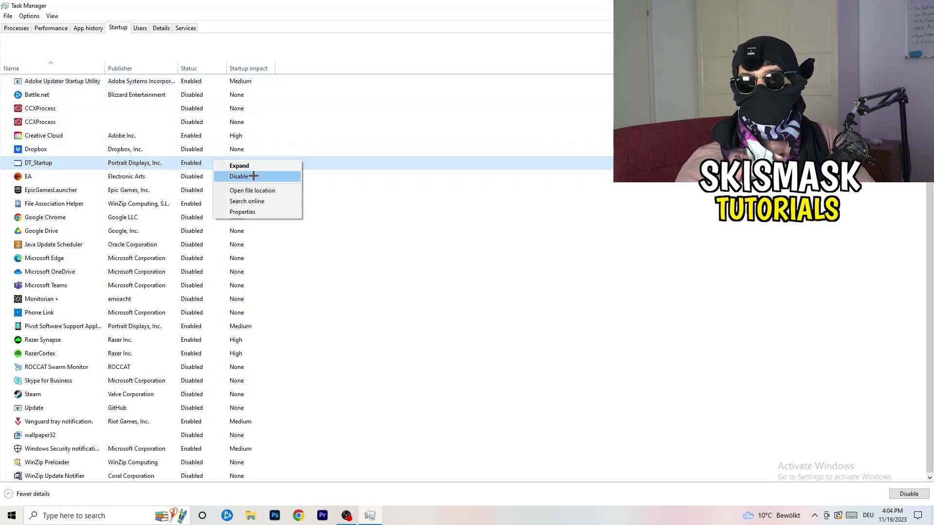
key("Escape")
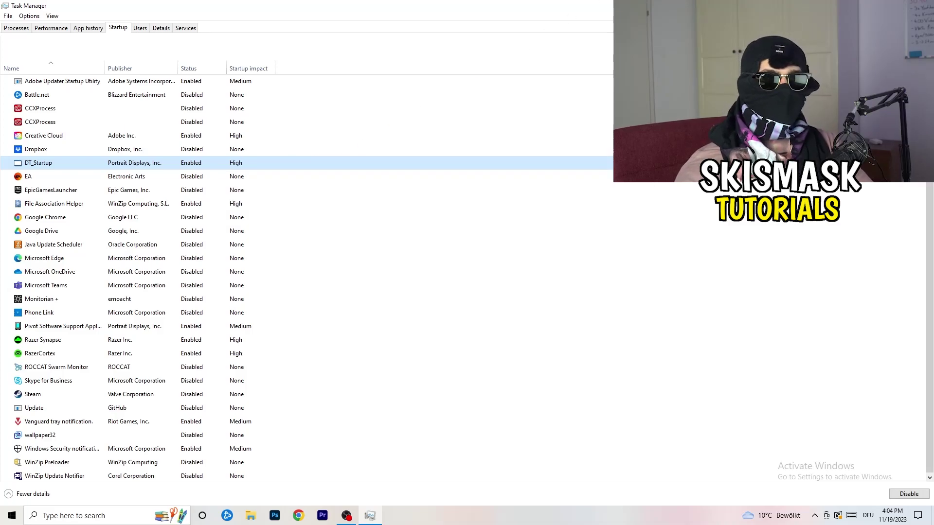
key("alt+F4")
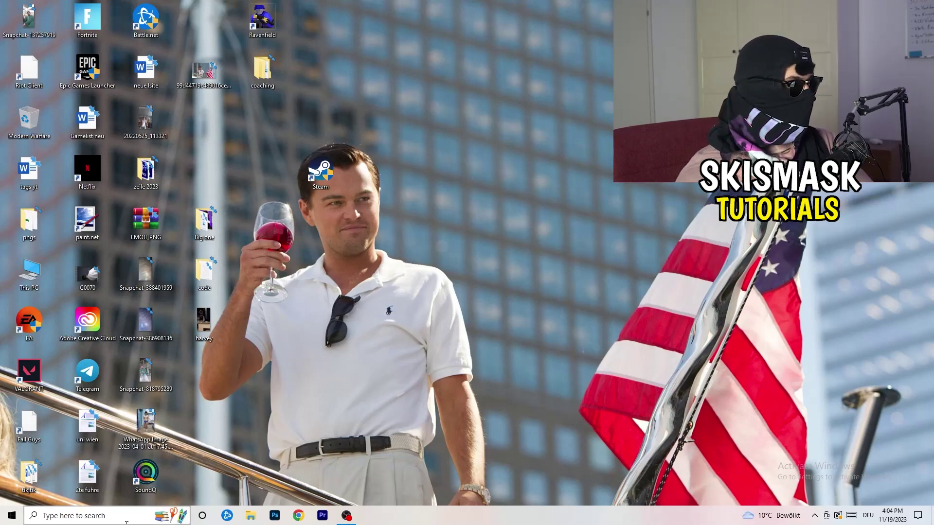
Open the System display settings and examine the scaling, resolution and multiple display options
left_click(10, 516)
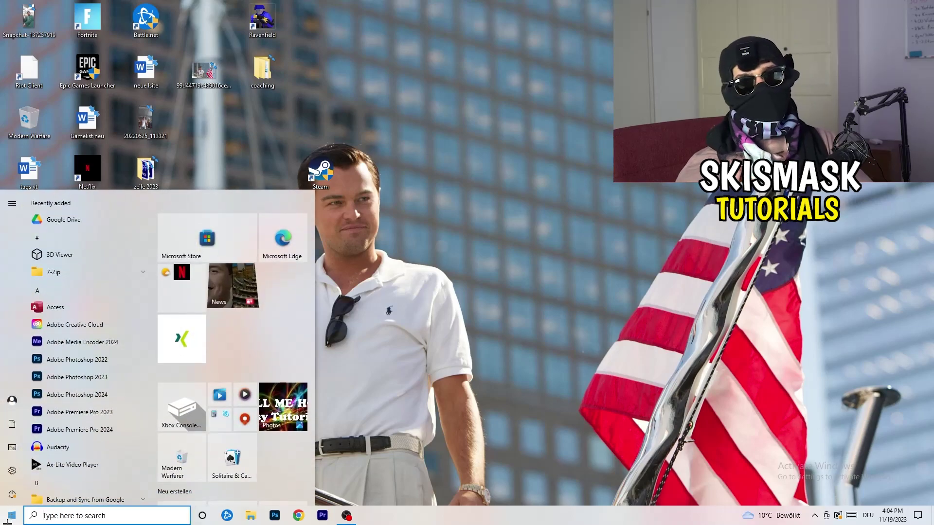
left_click(9, 477)
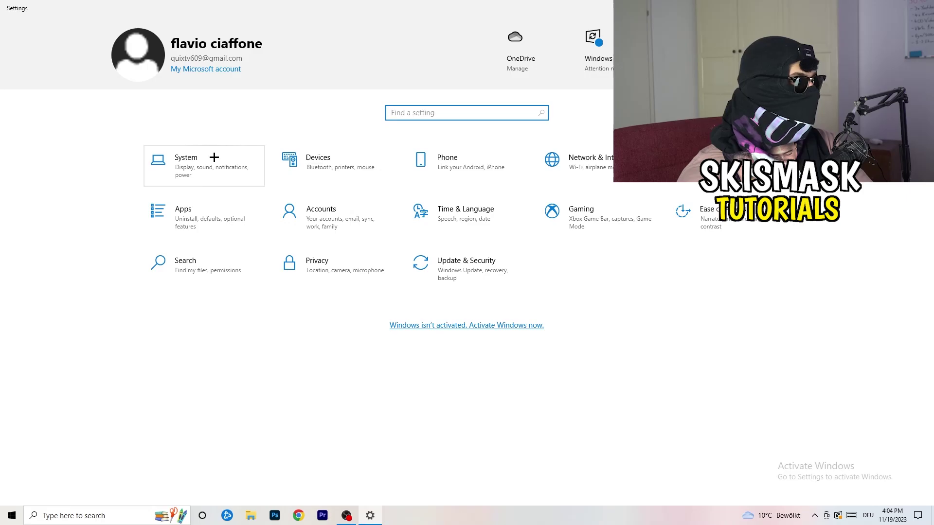
left_click(220, 157)
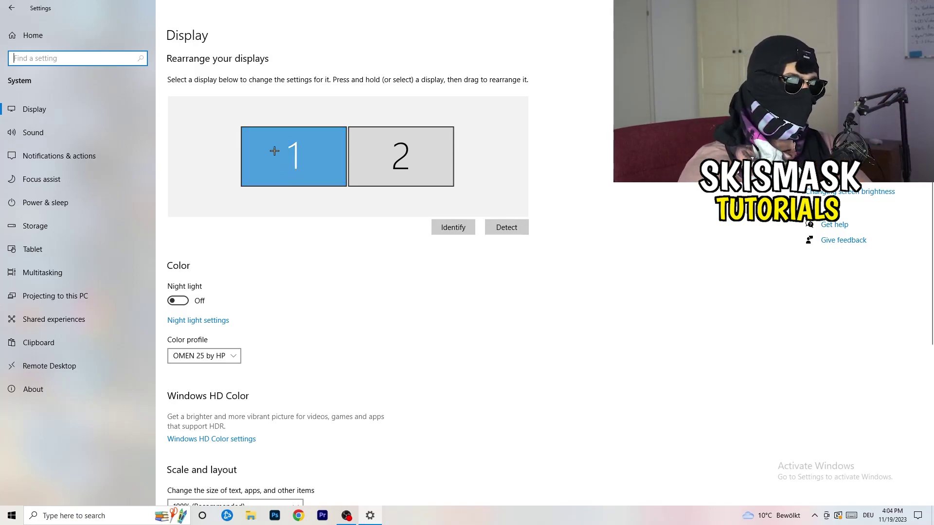
scroll(340, 177, "down", 5)
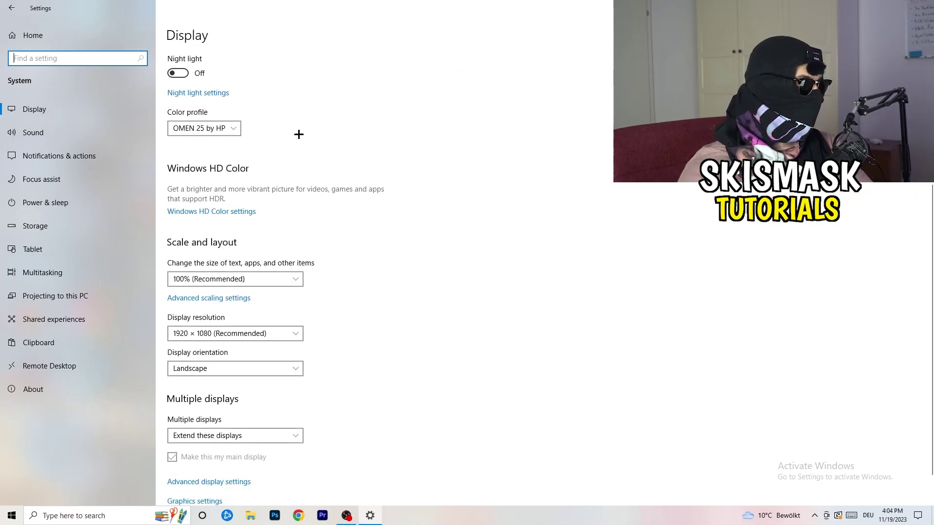
left_click(262, 279)
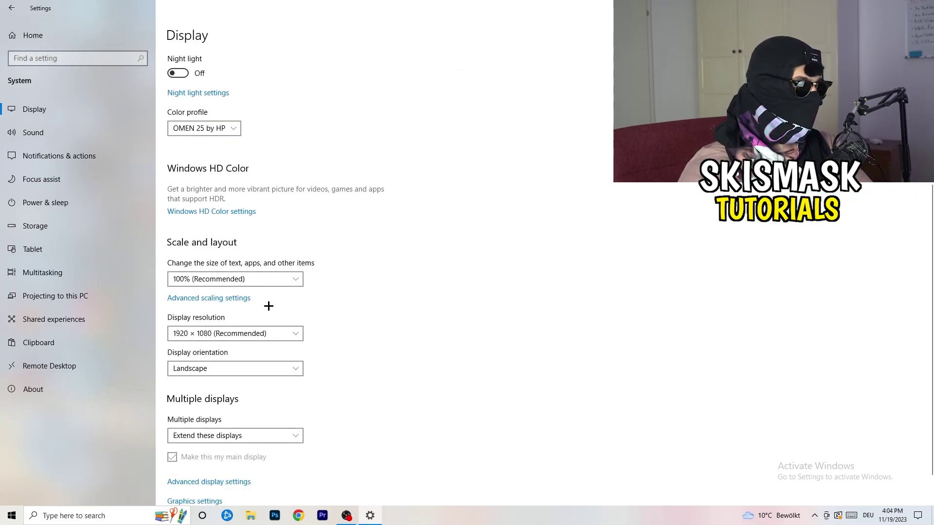
left_click(500, 262)
scroll(398, 268, "down", 1)
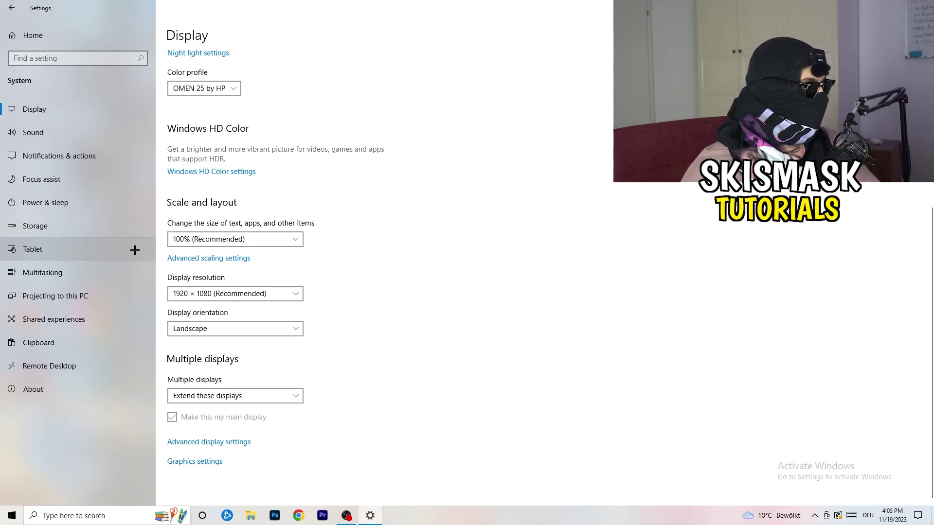
Review the available power plans, including the additional ones, from the Power & sleep settings and close Power Options
left_click(76, 203)
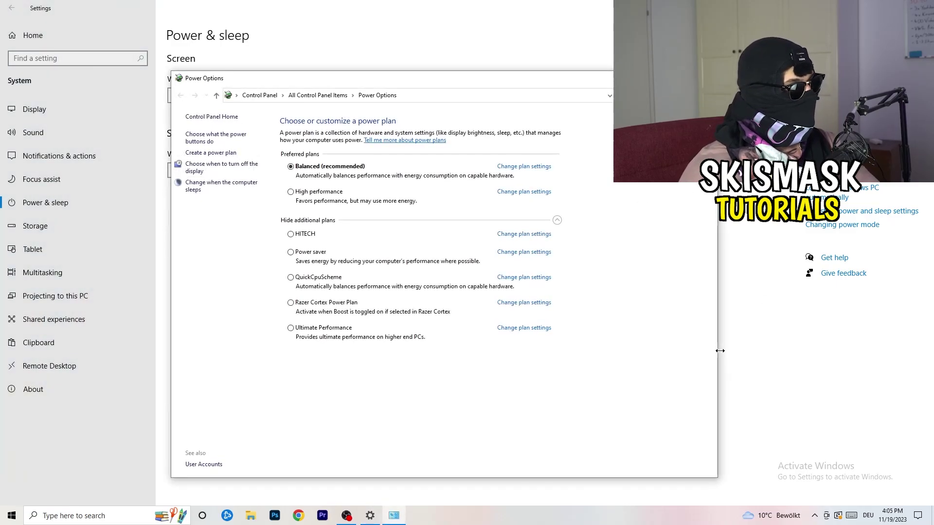
left_click(557, 221)
left_click(556, 221)
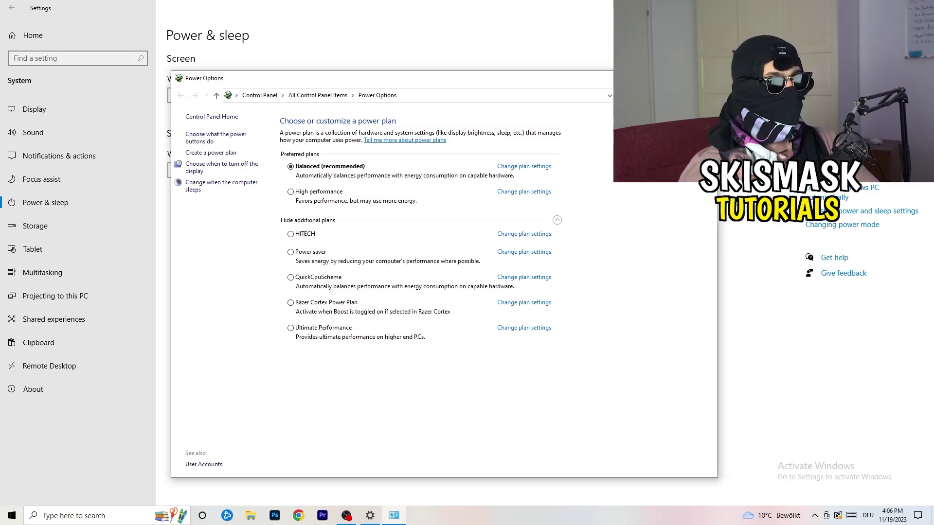
key("alt+F4")
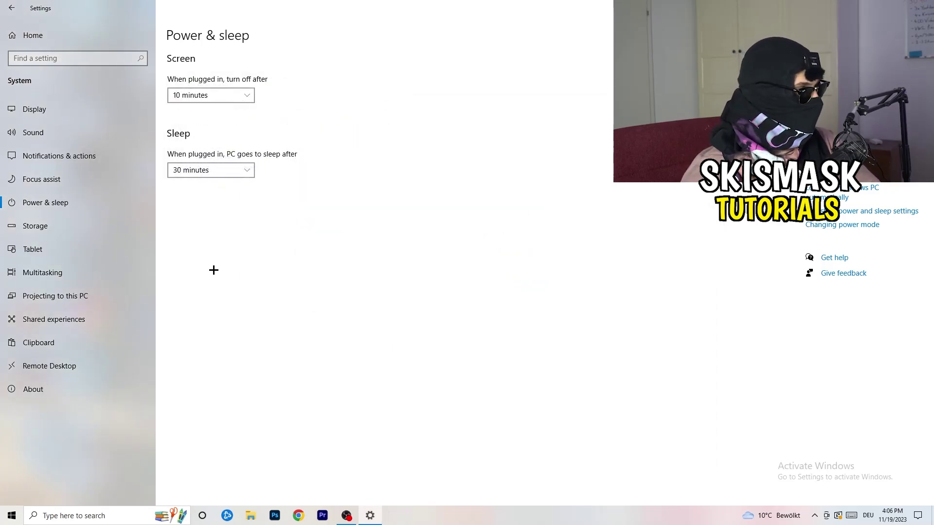
In the Storage Sense configuration, enable deleting temporary files that apps aren't using
left_click(64, 233)
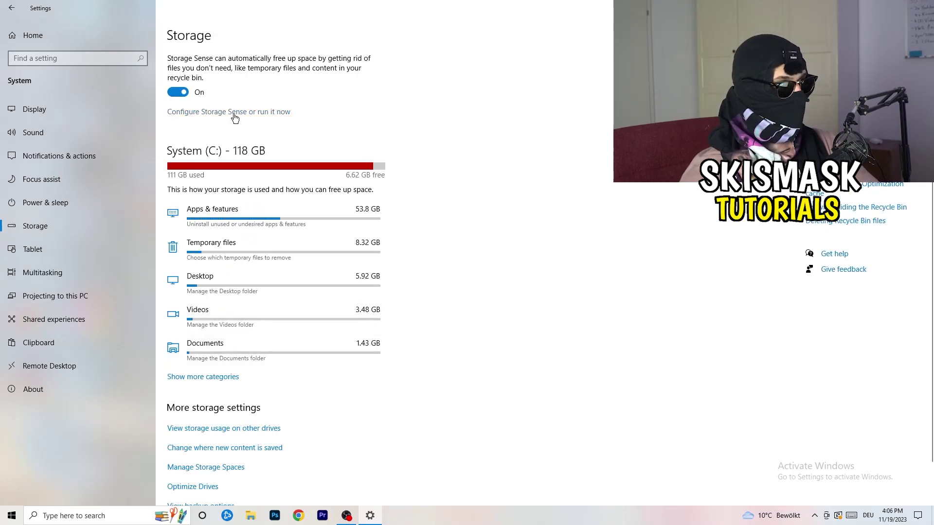
left_click(234, 116)
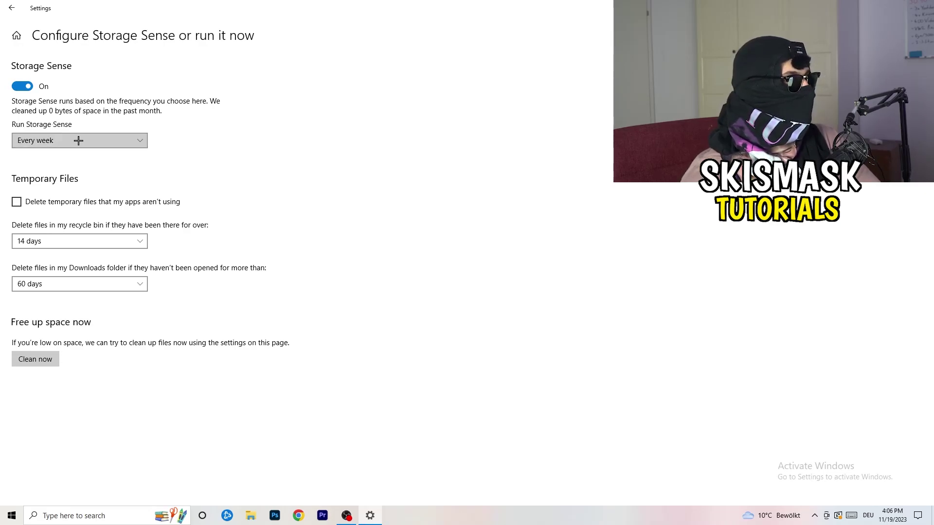
left_click(55, 203)
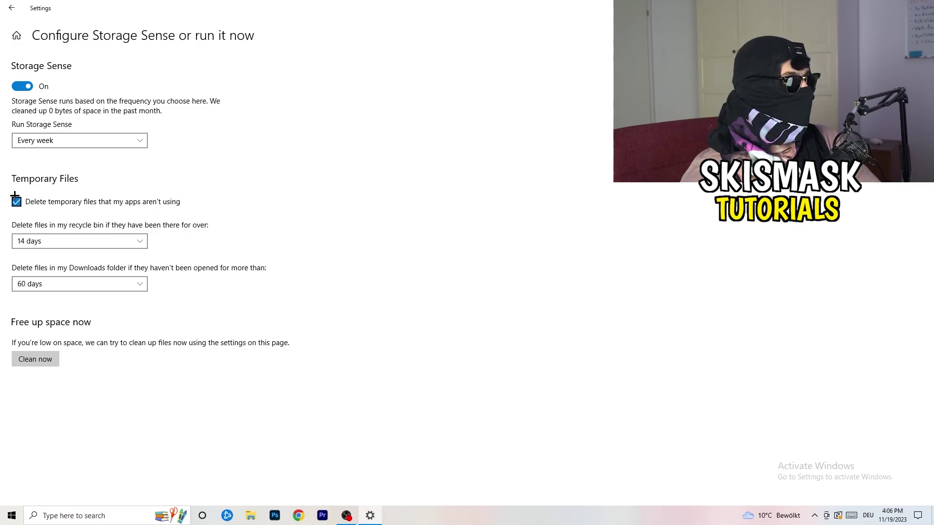
Examine the available time periods for deleting recycle bin files without changing the selection
left_click(73, 241)
left_click(277, 227)
left_click(122, 241)
left_click(220, 227)
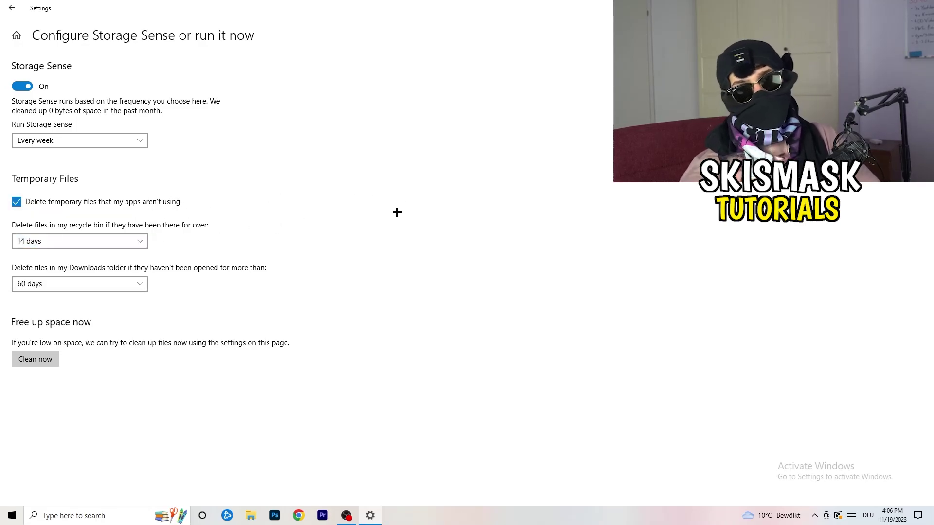
Examine the available time periods for deleting unopened Downloads folder files without changing the selection
left_click(85, 285)
left_click(367, 221)
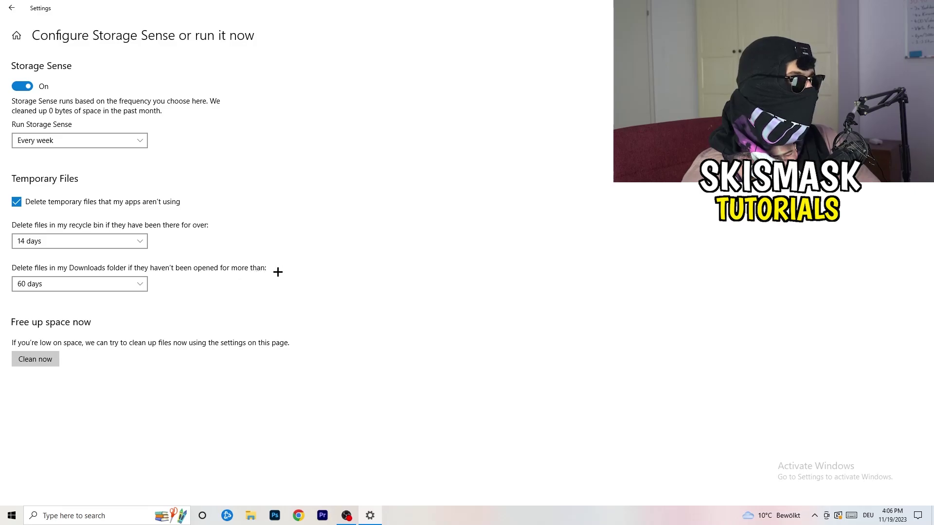
left_click(92, 292)
left_click(457, 237)
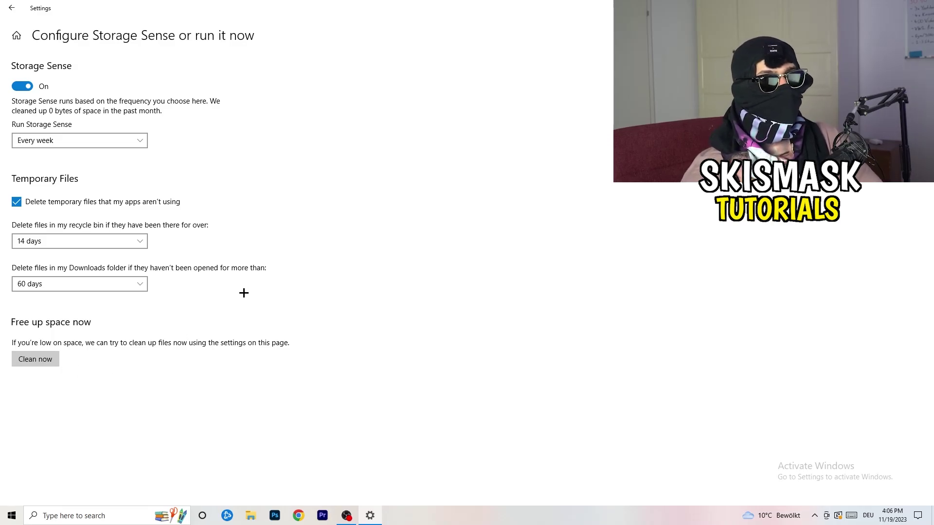
Leave the Storage Sense configuration and open the Update & Security settings from the Settings home page
left_click(12, 8)
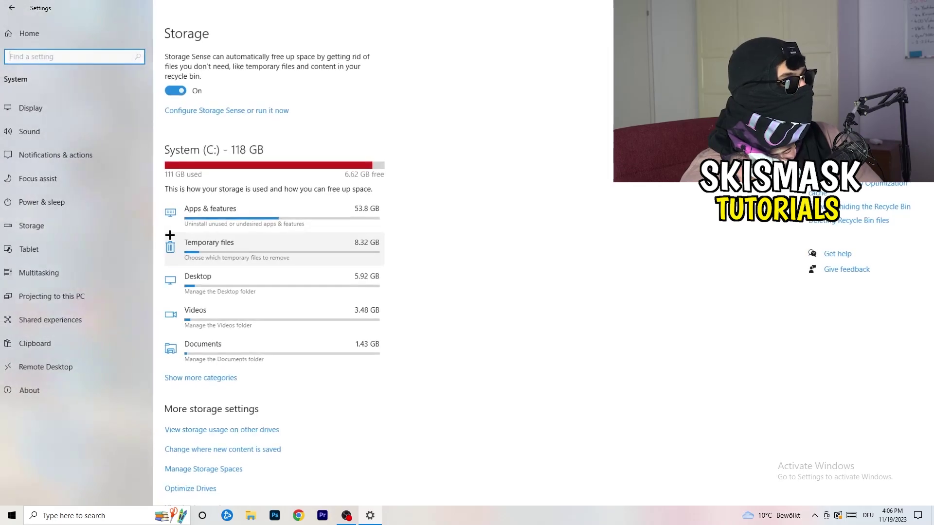
left_click(29, 35)
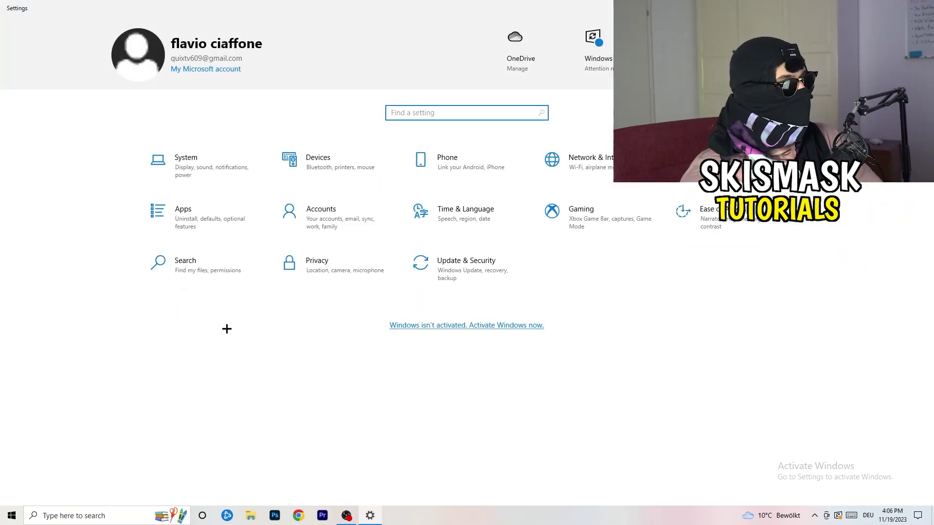
left_click(459, 273)
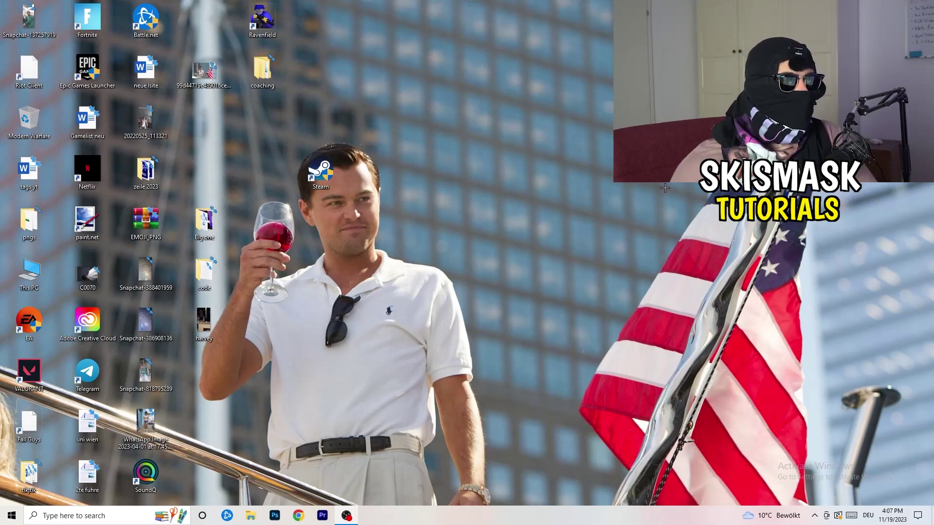
Switch to NVIDIA Control Panel, examine the performance and quality preferences under Adjust image settings with preview, and close it
right_click(565, 205)
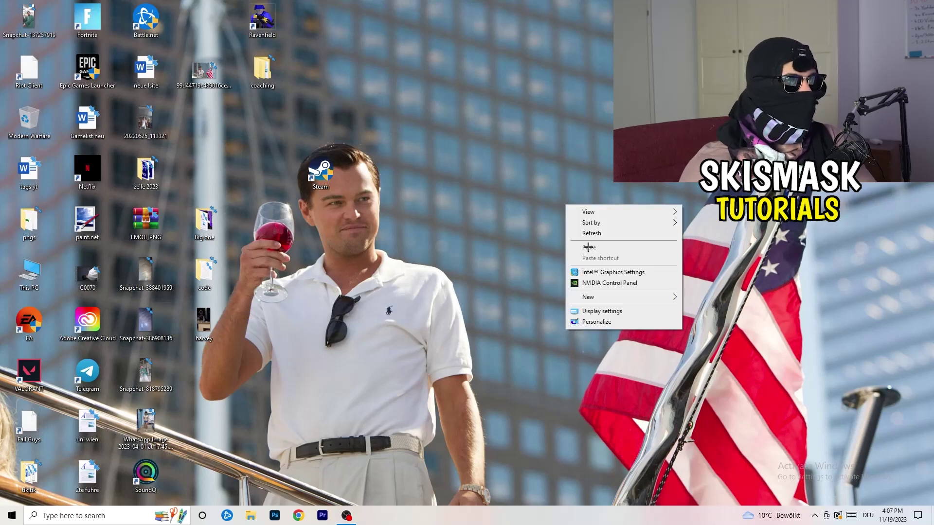
left_click(622, 284)
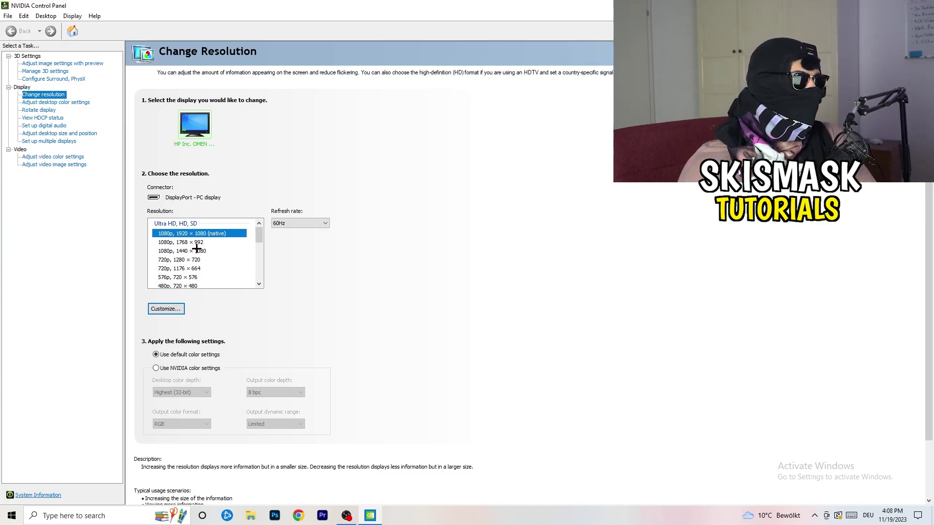
left_click(49, 63)
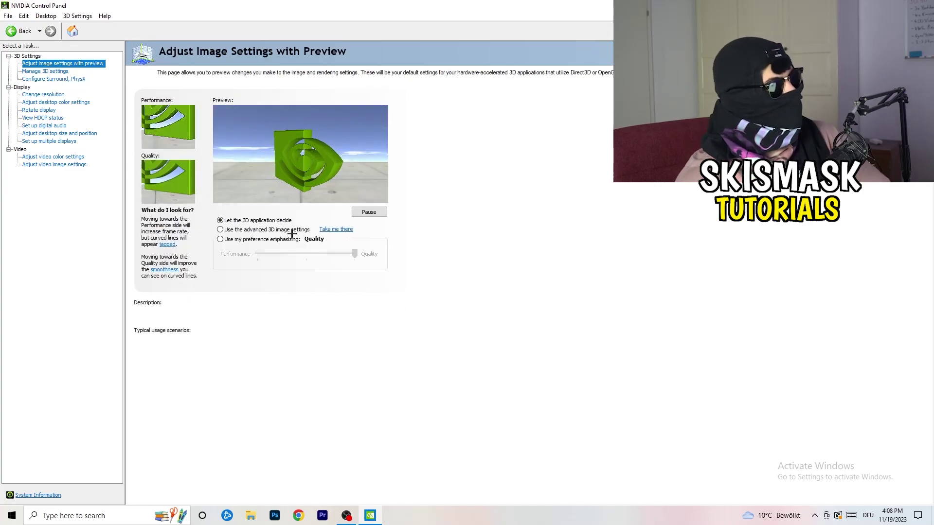
mouse_move(292, 231)
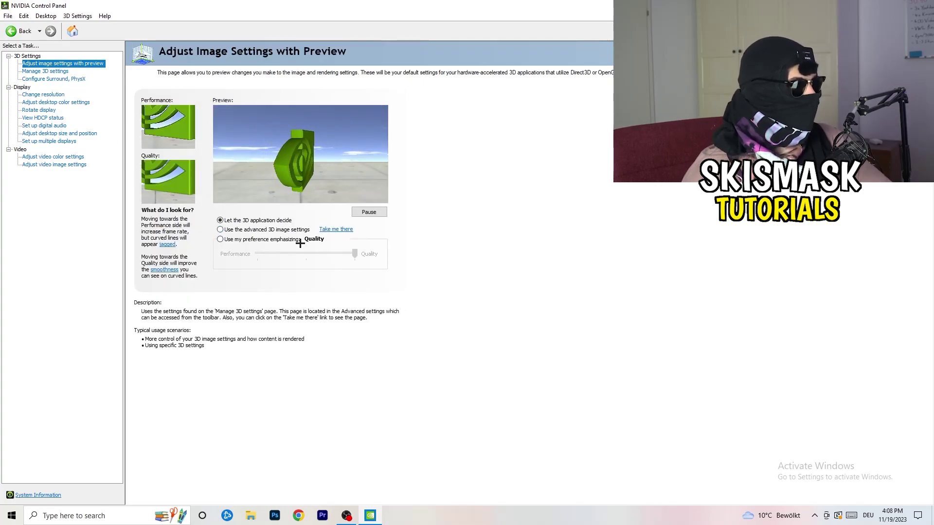
mouse_move(272, 245)
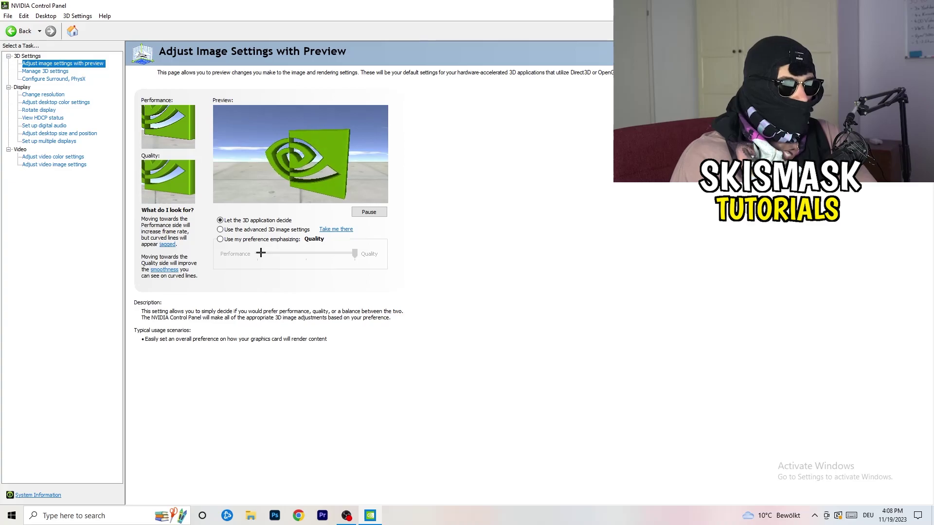
key("alt+F4")
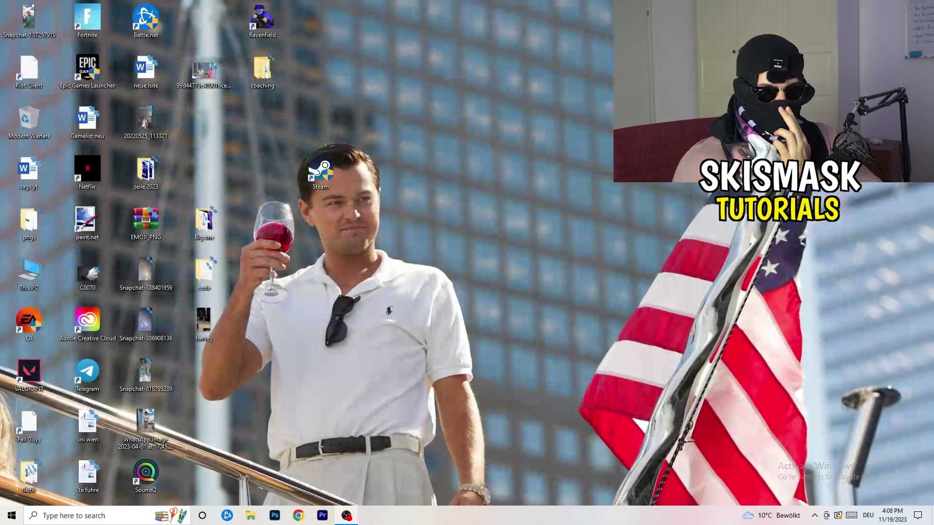